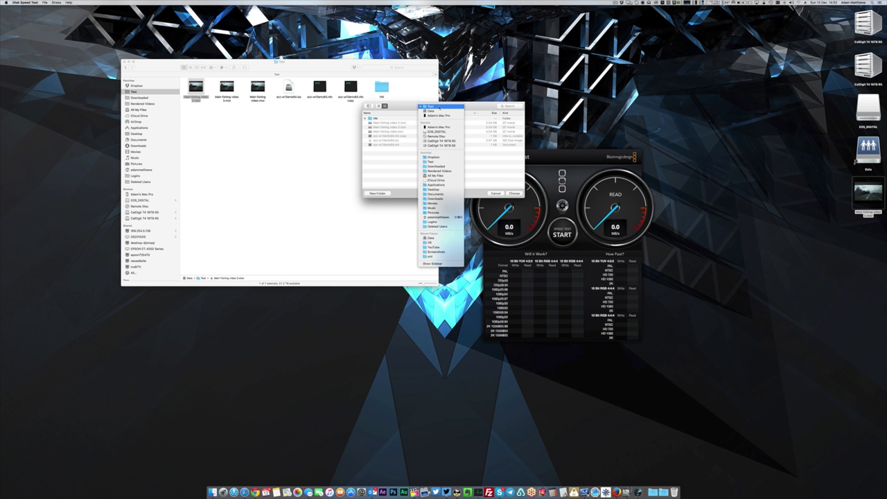
# Step: Choose the Test folder as the target location for the disk speed test
pyautogui.click(439, 107)
pyautogui.click(517, 193)
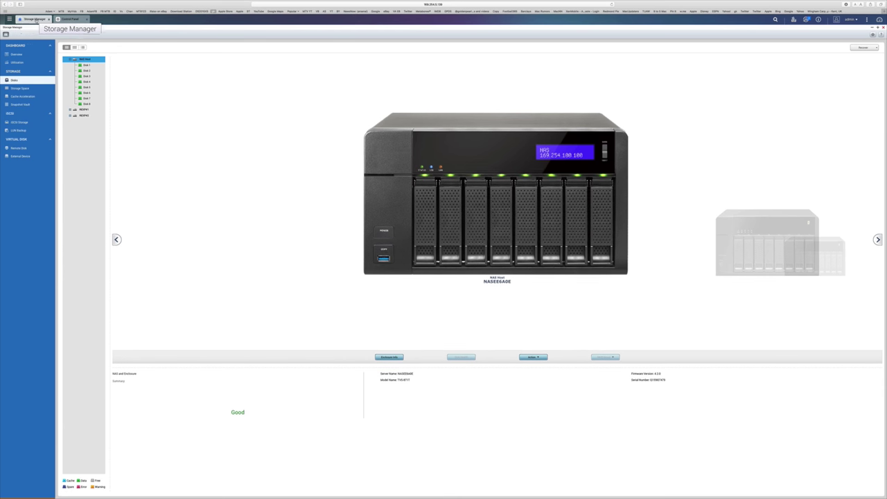
# Step: Switch to the QNAP NAS web interface, return to its desktop and check the system dashboard
pyautogui.click(70, 19)
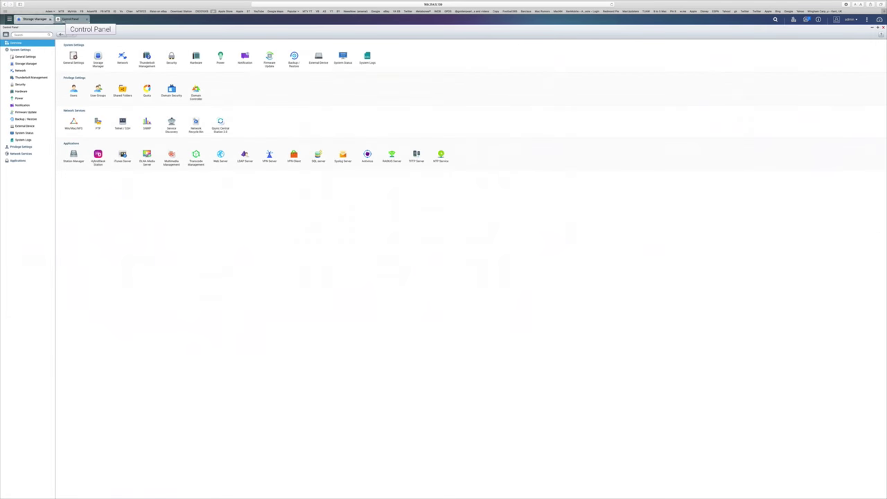
pyautogui.click(70, 19)
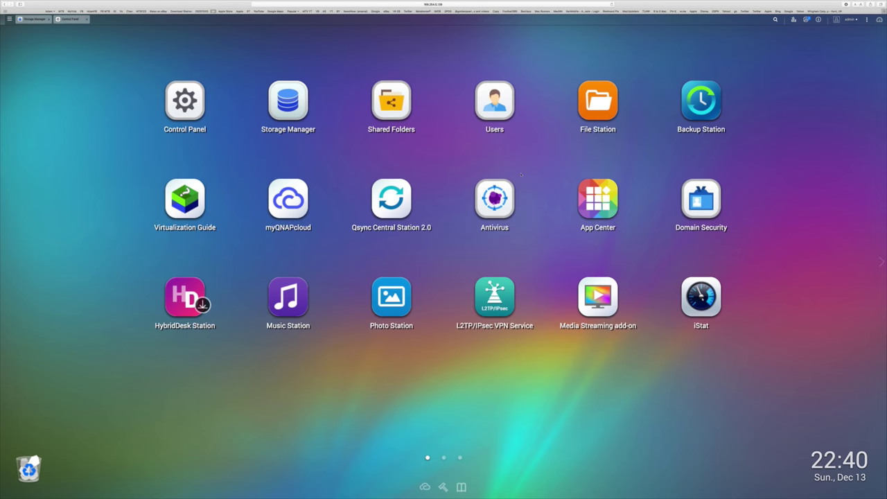
pyautogui.click(879, 20)
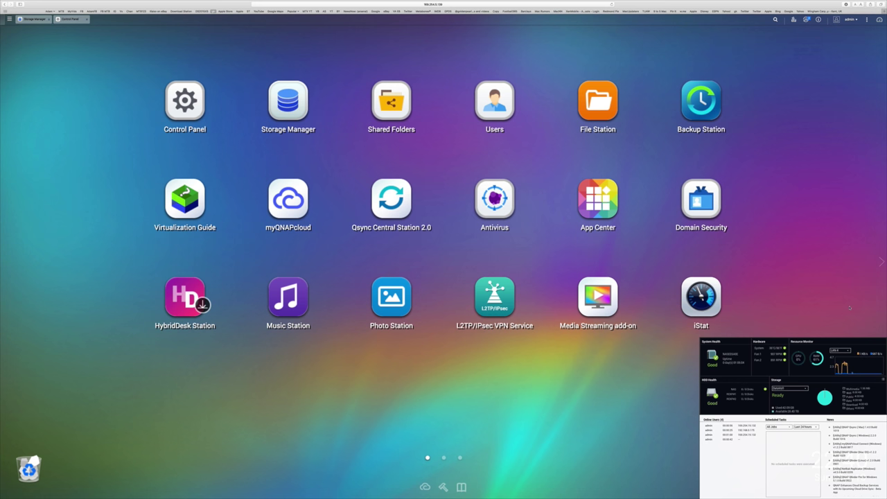
pyautogui.click(667, 335)
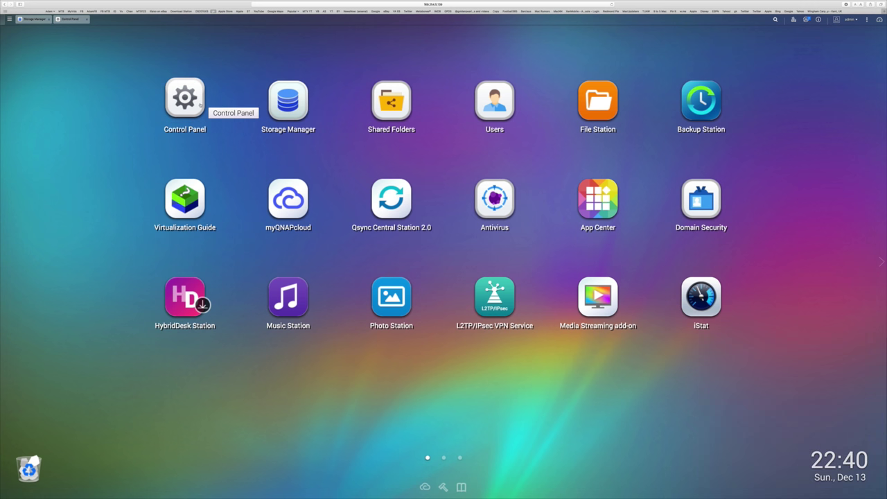
# Step: View the NAS host and both TX-800P expansion enclosures in Storage Manager
pyautogui.click(35, 19)
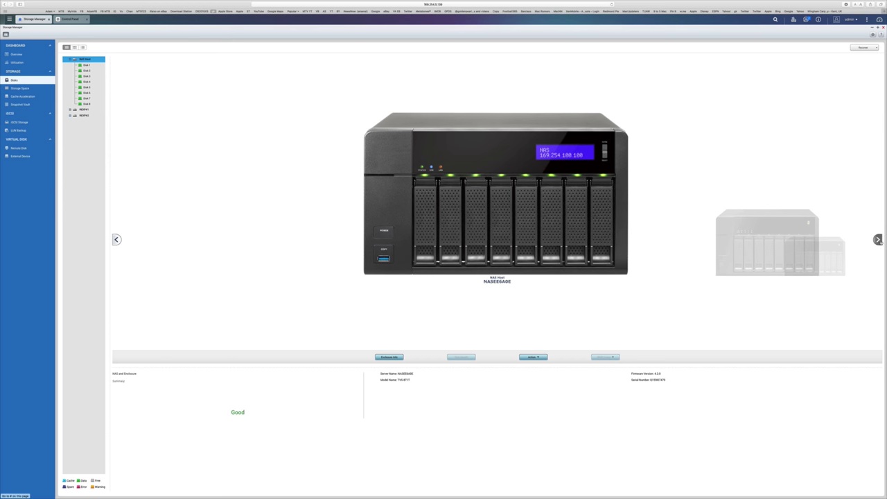
pyautogui.click(877, 239)
pyautogui.click(878, 239)
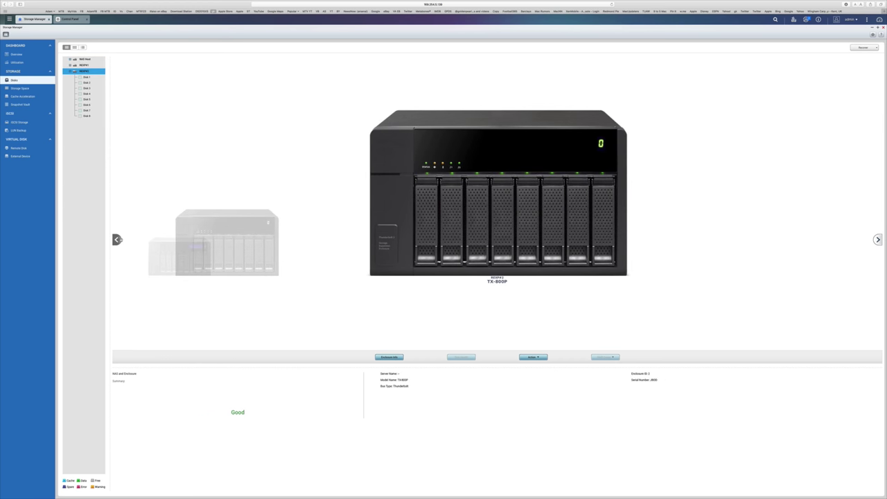
pyautogui.click(117, 239)
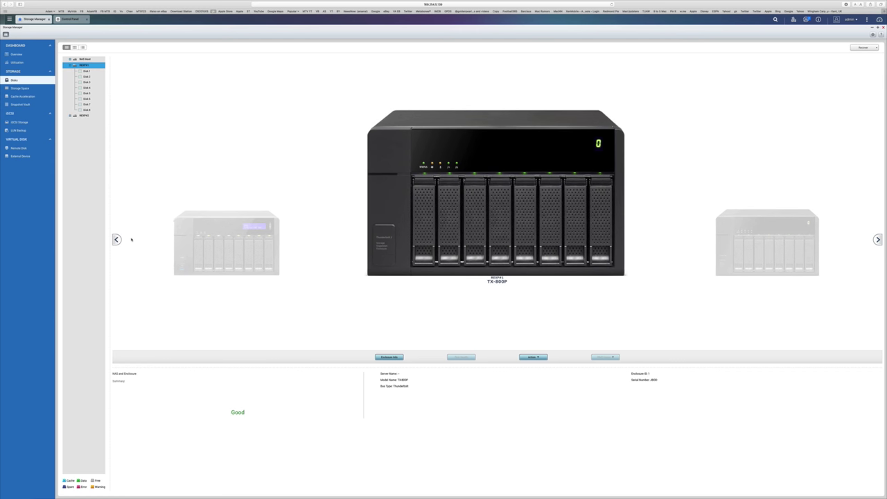
pyautogui.click(117, 239)
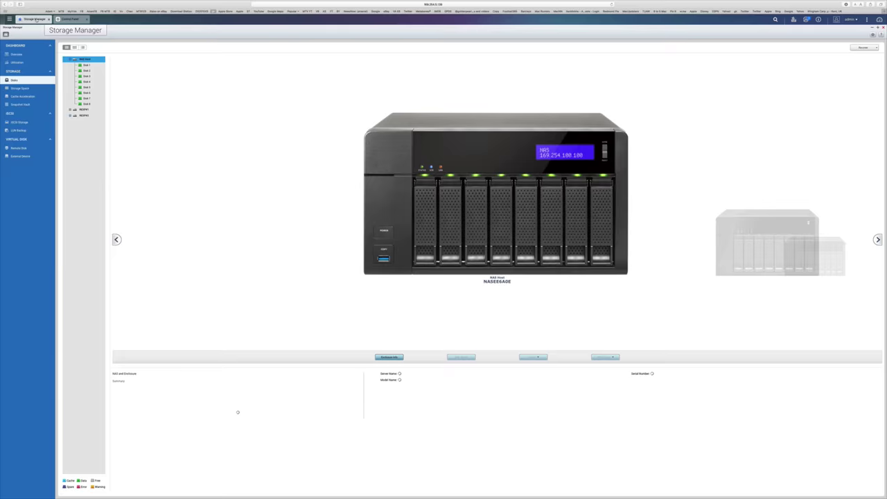
# Step: Open the Control Panel to review the NAS settings categories
pyautogui.click(71, 33)
pyautogui.click(70, 18)
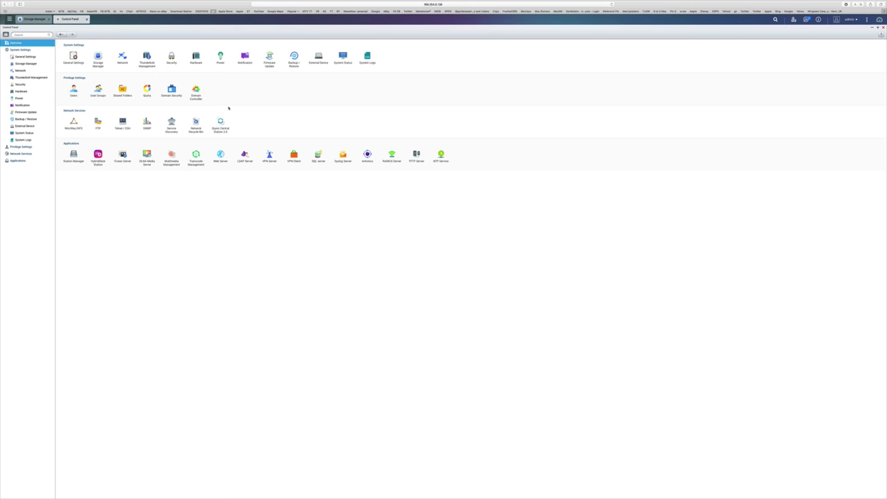
pyautogui.click(20, 153)
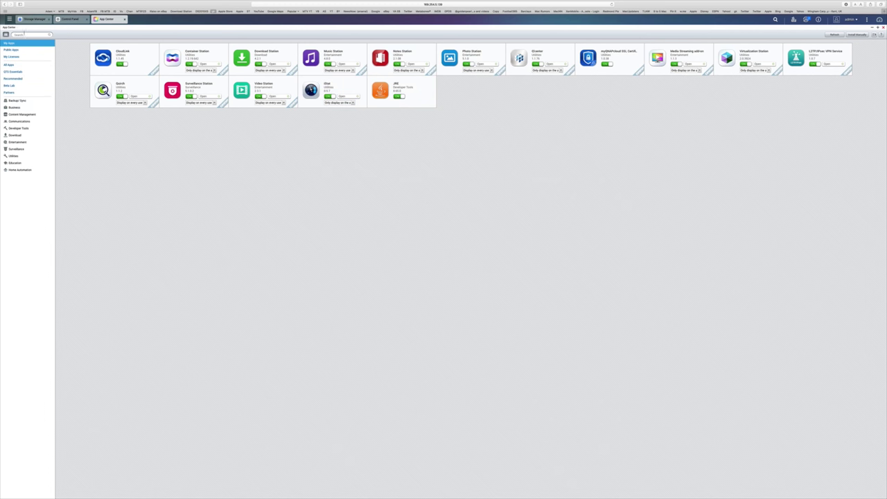
# Step: List all apps in the App Center and look through the catalogue
pyautogui.click(9, 18)
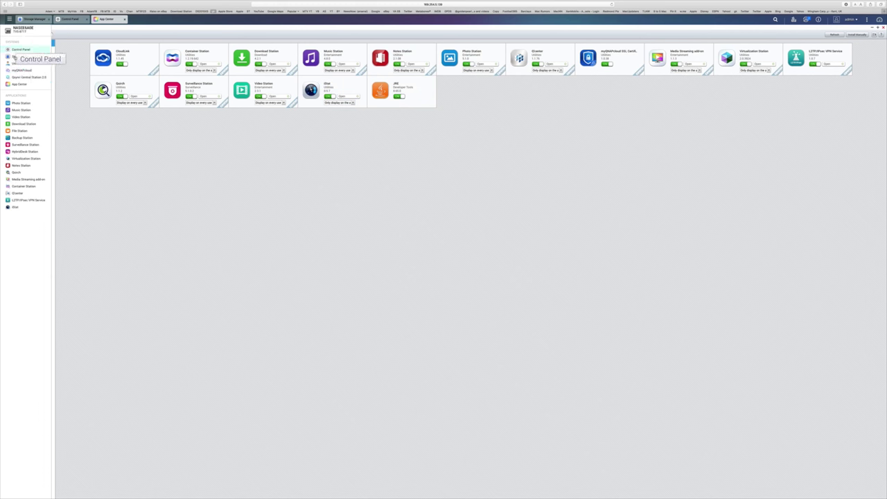
pyautogui.click(71, 80)
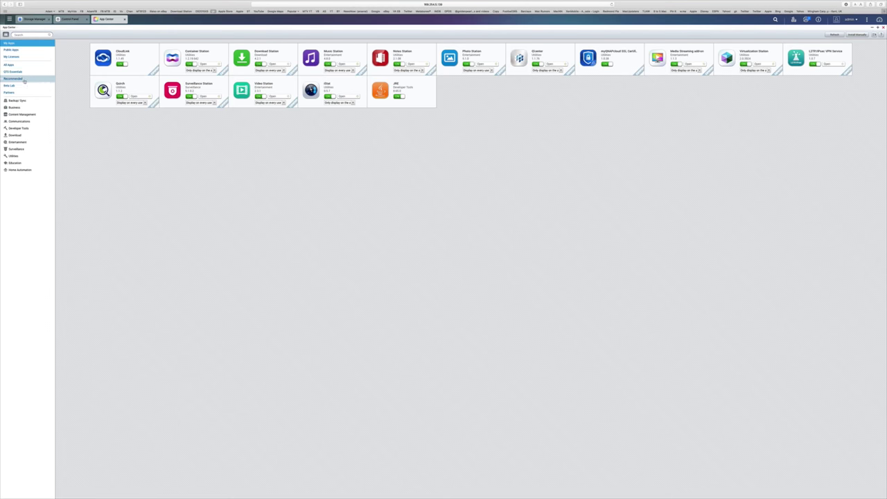
pyautogui.click(10, 64)
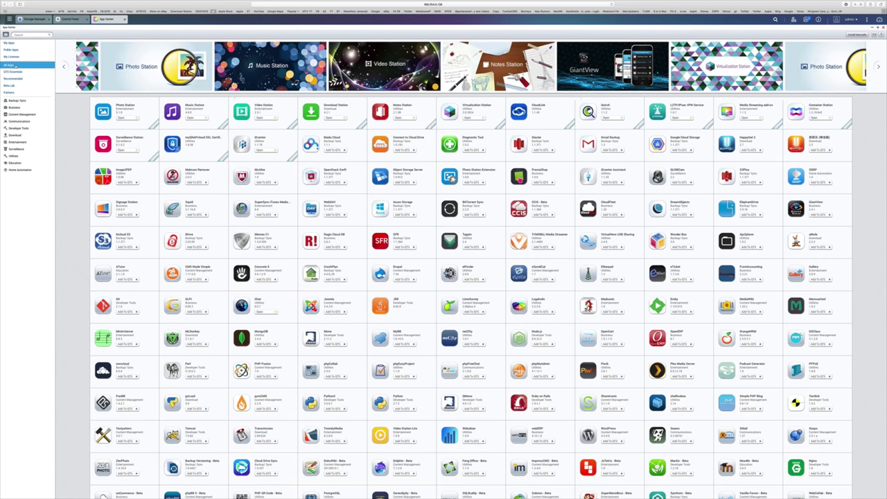
pyautogui.scroll(-2, 424, 160)
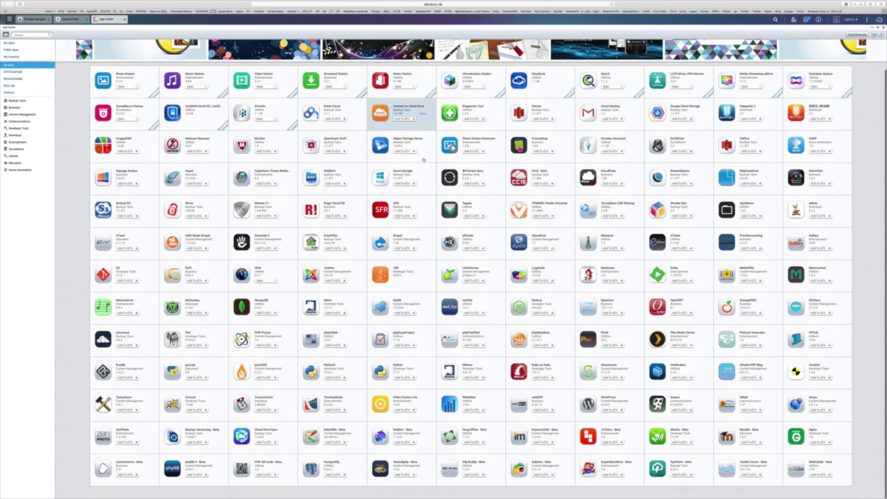
pyautogui.scroll(1, 423, 160)
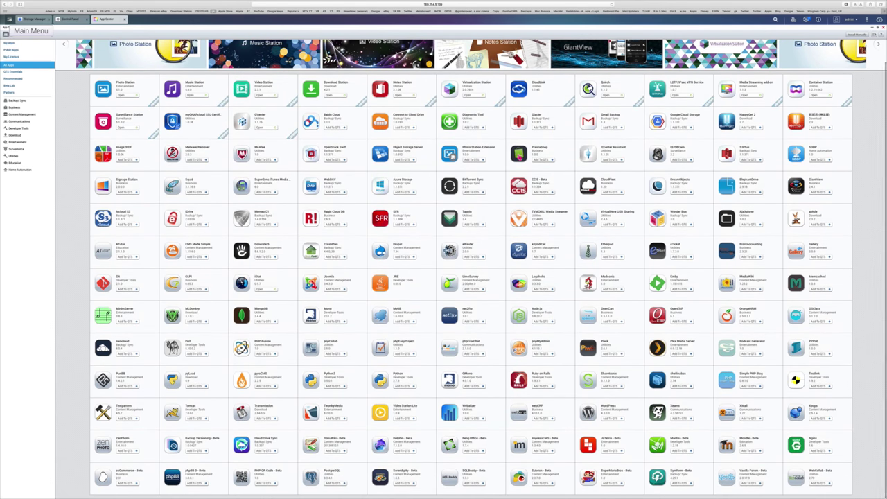
# Step: Launch Virtualization Station and maximise its window
pyautogui.click(9, 19)
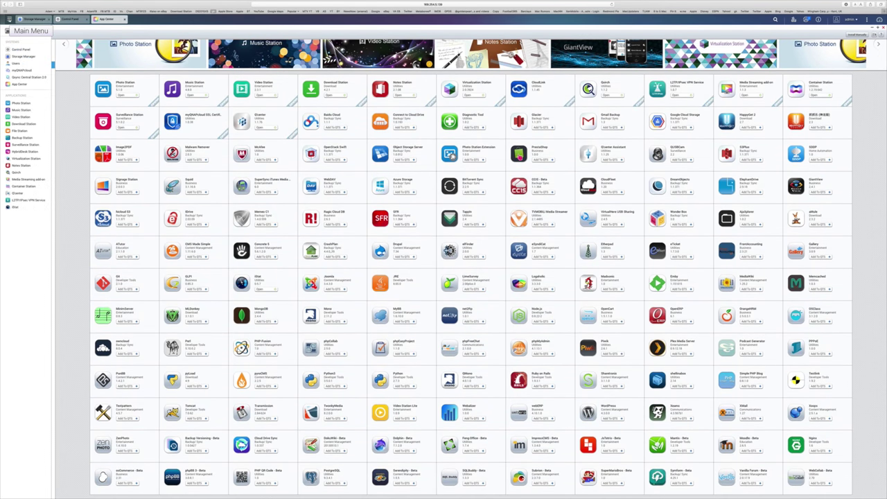
pyautogui.click(26, 159)
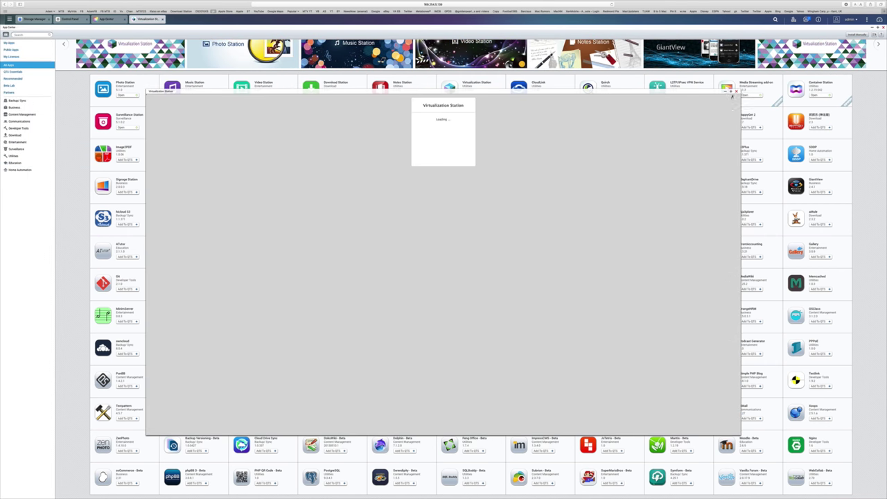
pyautogui.click(731, 94)
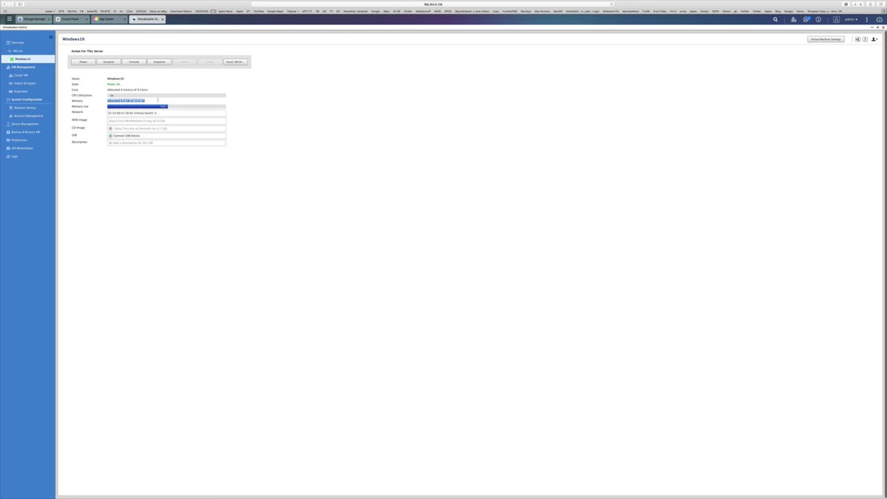
# Step: Check the core allocation of the Windows10 virtual machine and open the machine from the overview list
pyautogui.moveTo(72, 89); pyautogui.dragTo(147, 89)
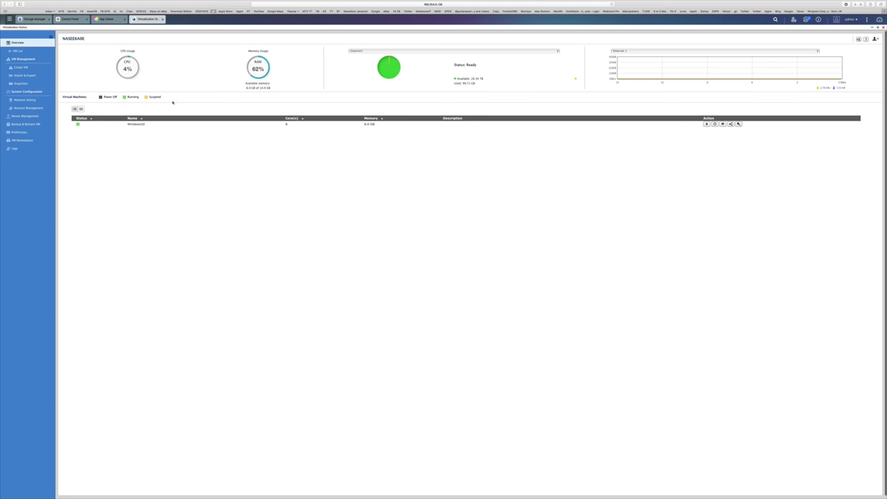
pyautogui.click(136, 124)
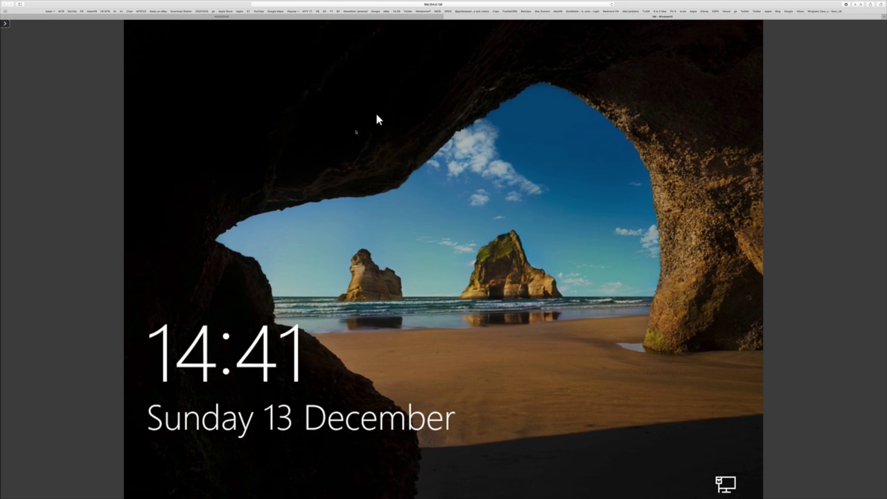
# Step: Unlock the Windows 10 virtual machine and sign in with the account password
pyautogui.click(425, 276)
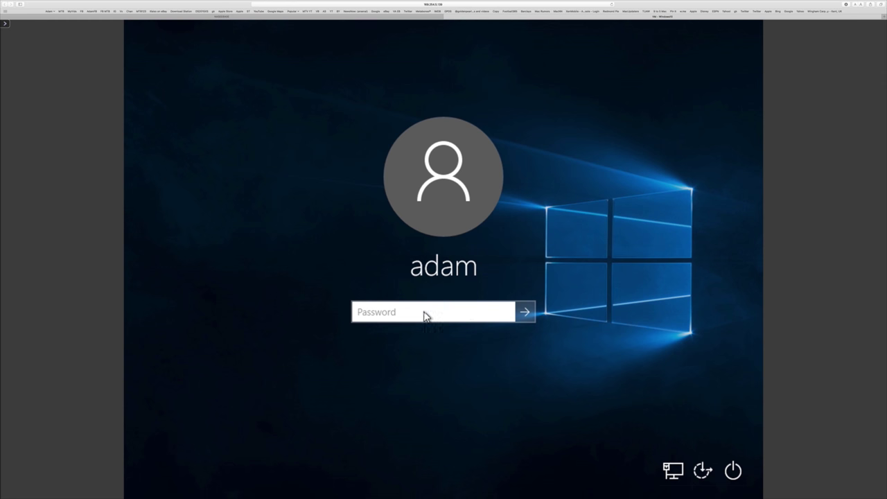
pyautogui.write('•••')
pyautogui.press('Return')
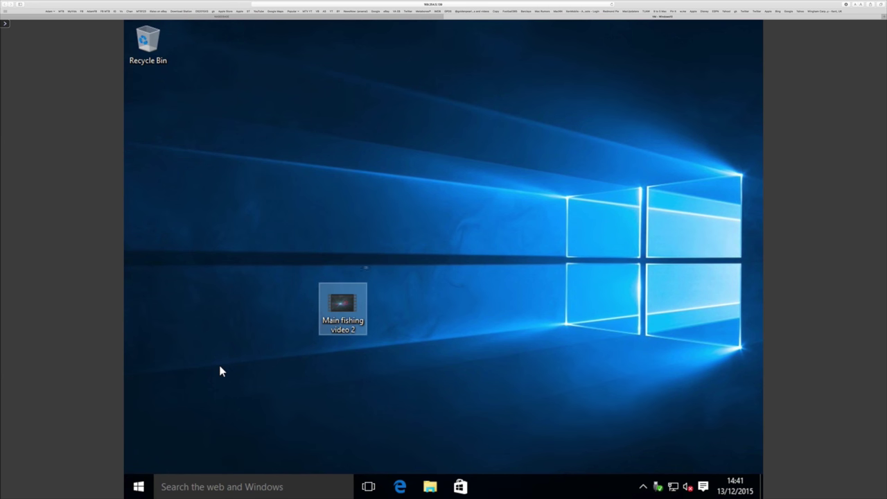
# Step: Duplicate the "Main fishing video 2" file on the virtual machine's desktop to test the copy speed
pyautogui.click(364, 248)
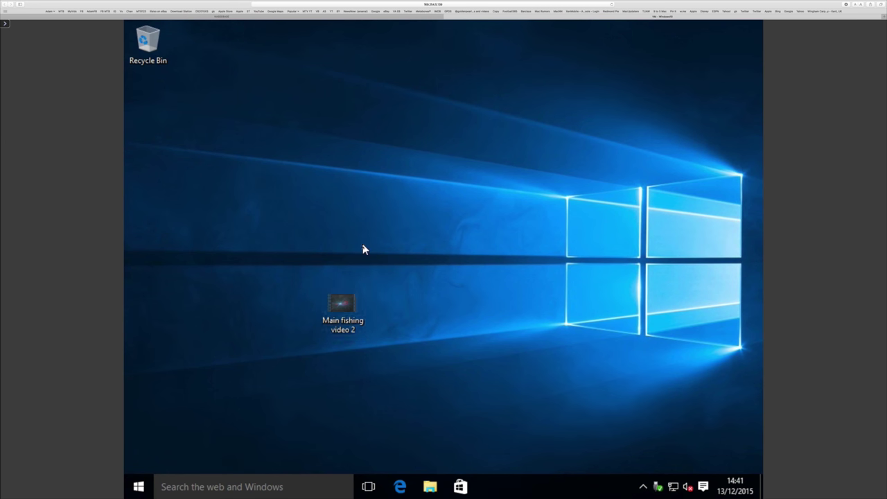
pyautogui.click(343, 303)
pyautogui.hotkey('ctrl', 'c')
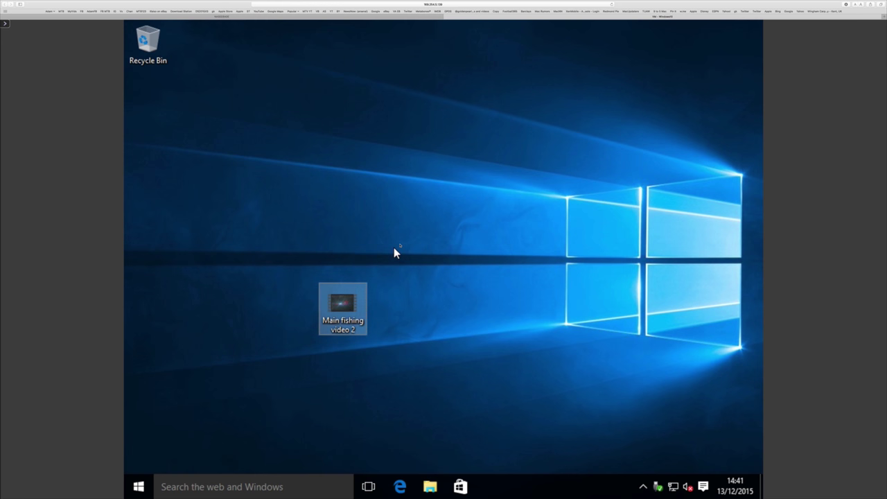
pyautogui.hotkey('ctrl', 'v')
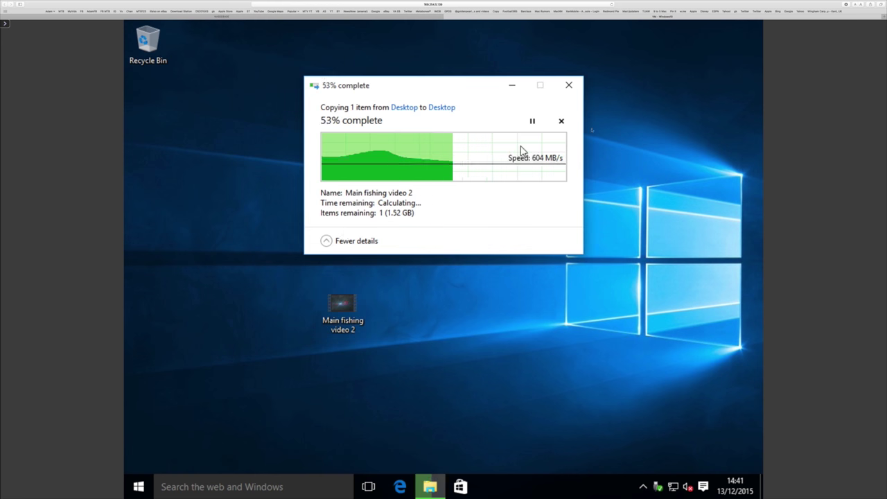
# Step: Try the virtual machine's Start menu, and take the browser window out of full screen
pyautogui.click(139, 486)
pyautogui.click(139, 488)
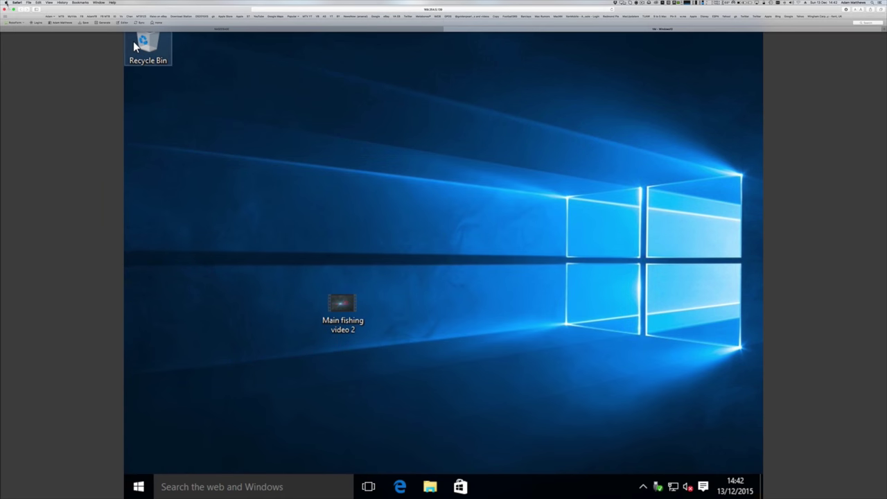
pyautogui.press('ctrl+super+f')
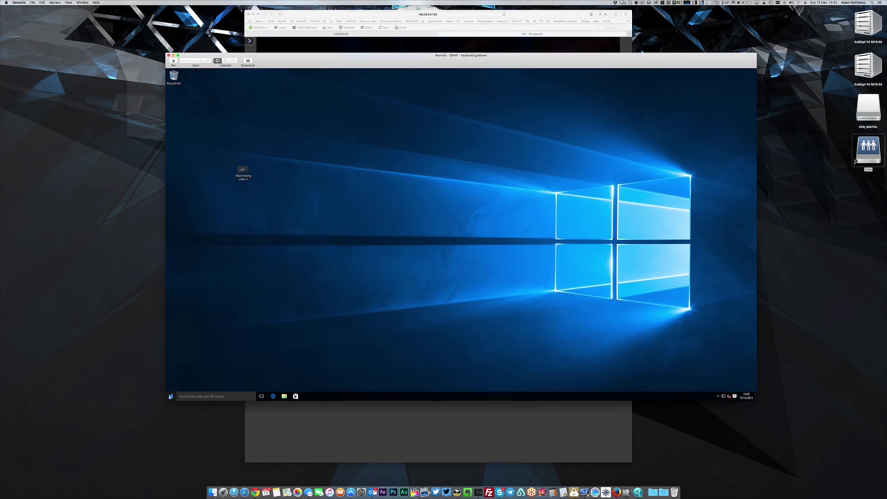
# Step: Switch to the Remotix session of the virtual machine, look at the Start menu, and open Microsoft Edge maximised
pyautogui.press('super')
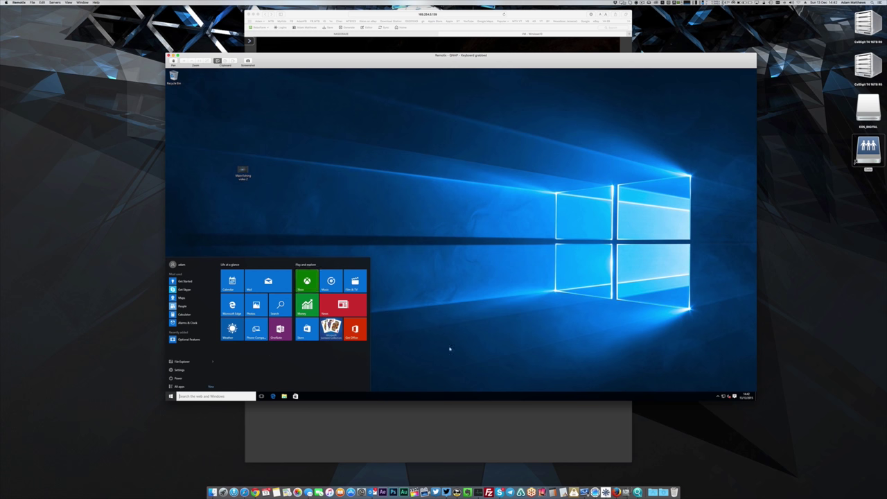
pyautogui.click(284, 389)
pyautogui.click(273, 396)
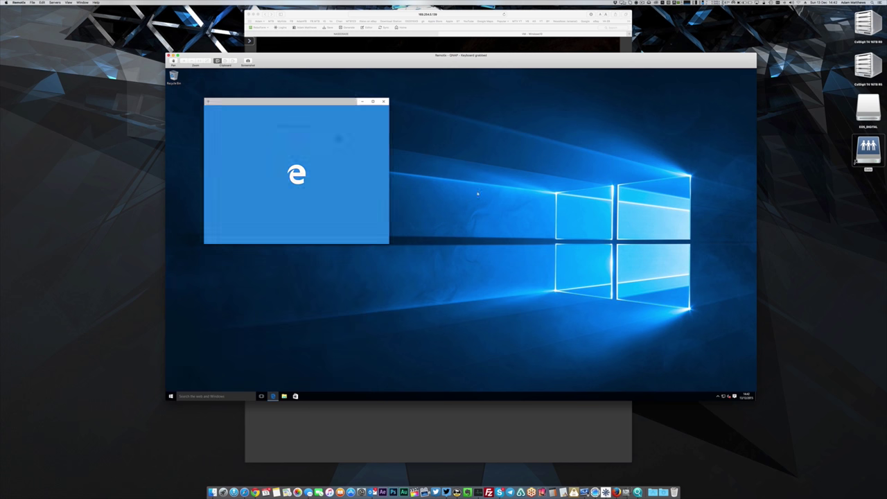
pyautogui.click(373, 103)
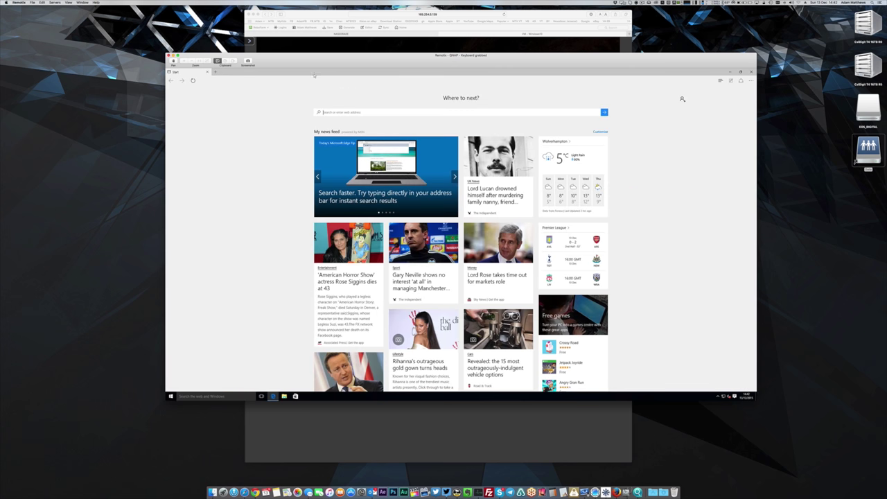
# Step: Go to Google in the virtual machine's browser and search for "qnap"
pyautogui.write('go')
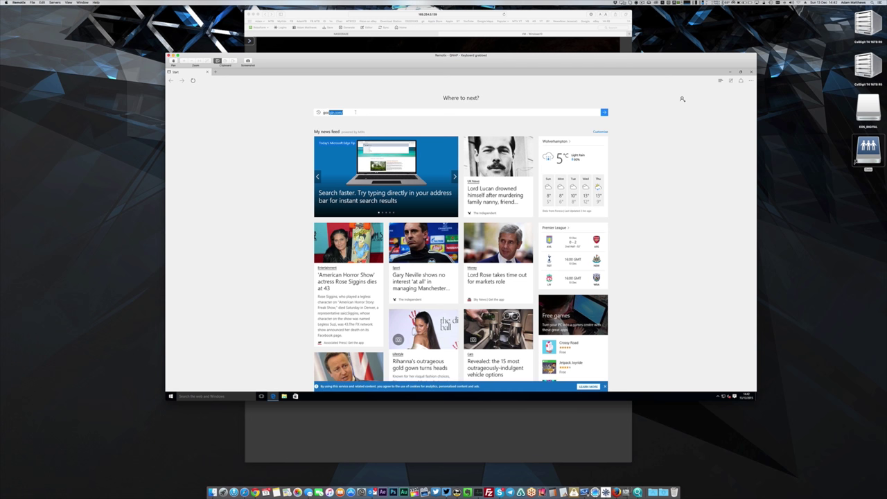
pyautogui.write('ogle.')
pyautogui.press('Return')
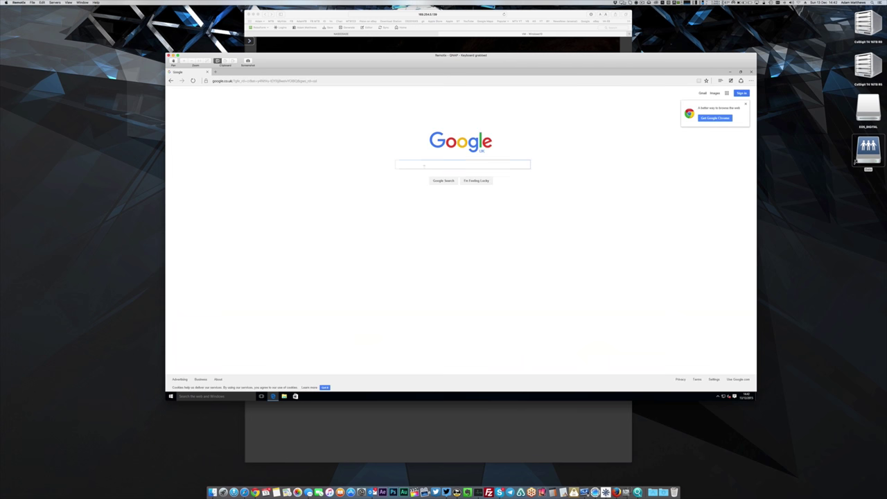
pyautogui.write('qnap')
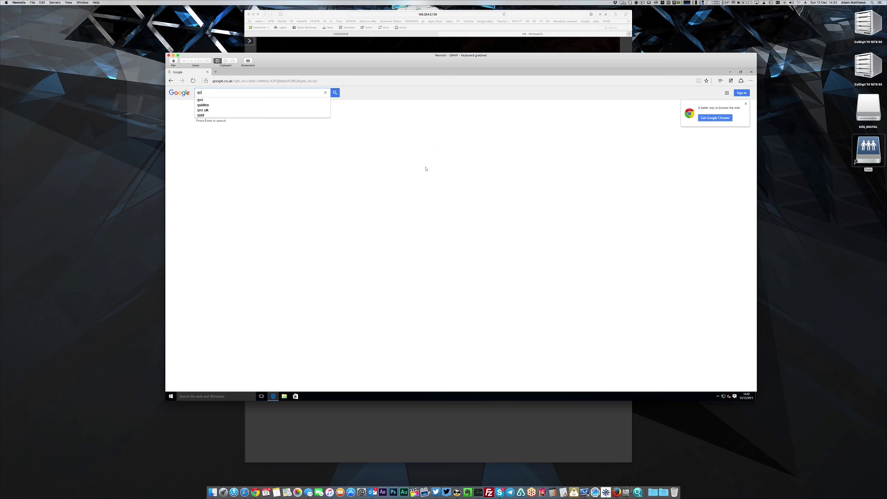
pyautogui.press('Return')
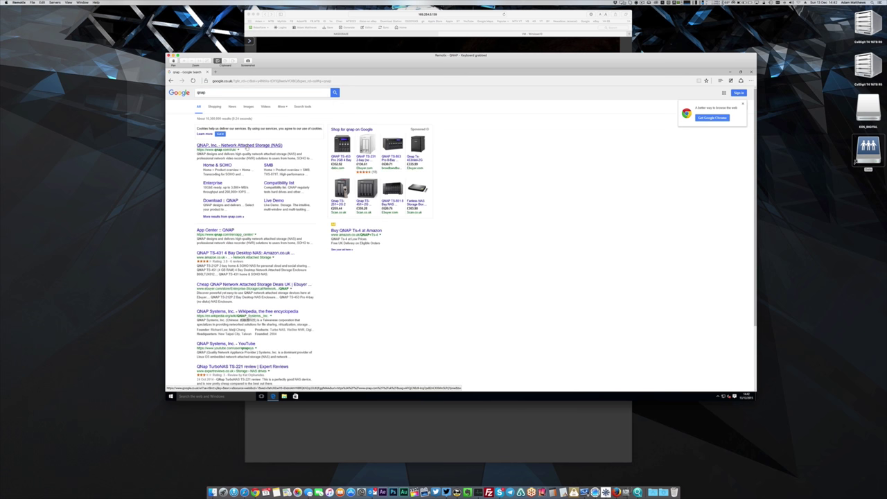